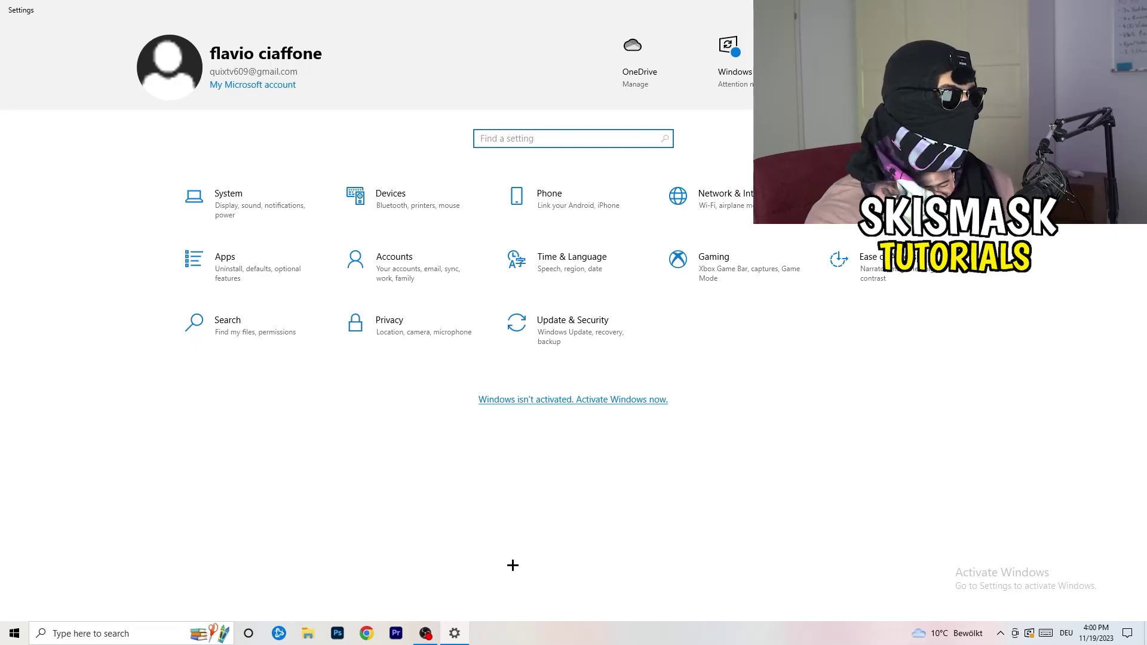
- Open the Gaming settings and review the Captures page, including the maximum recording length choices
click(738, 271)
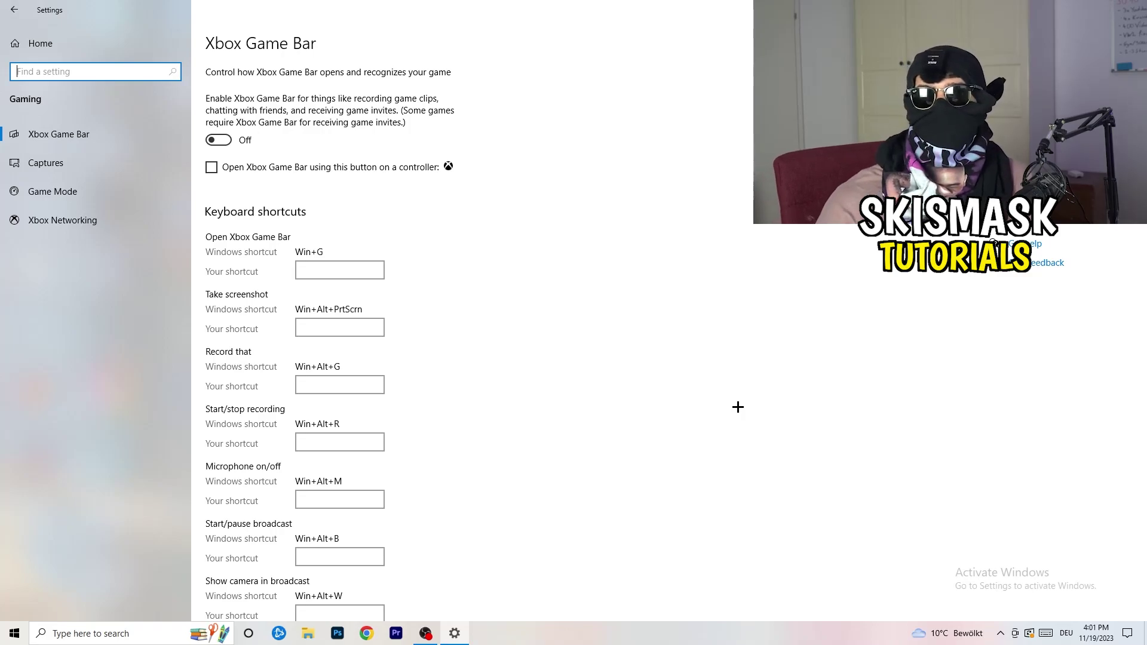
click(95, 165)
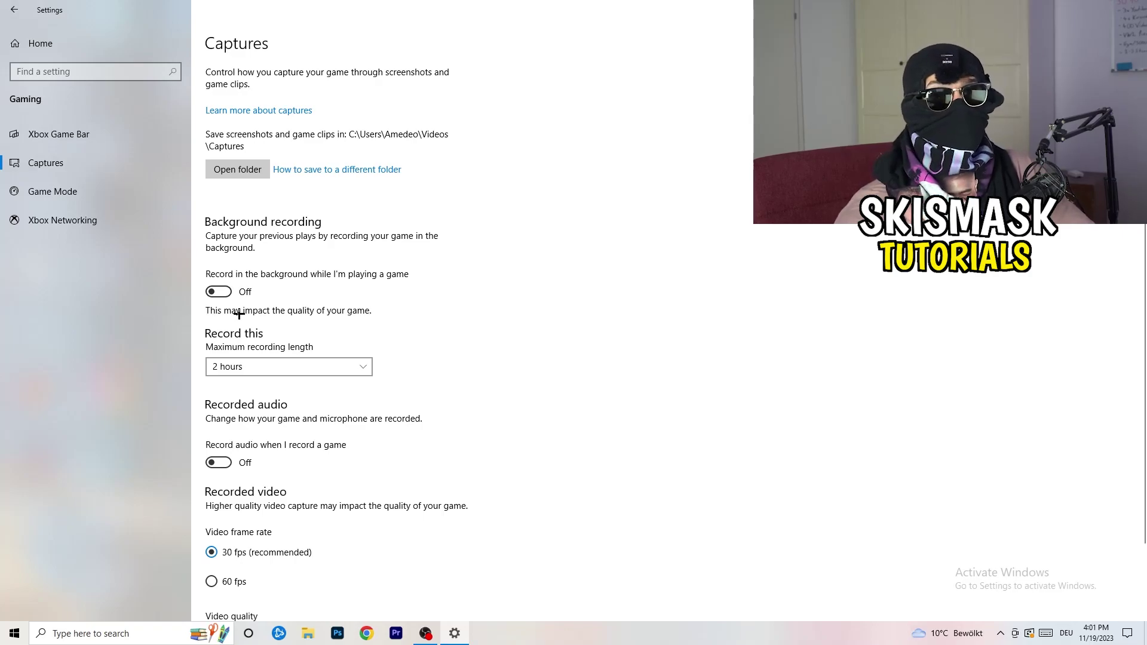
click(284, 367)
click(489, 323)
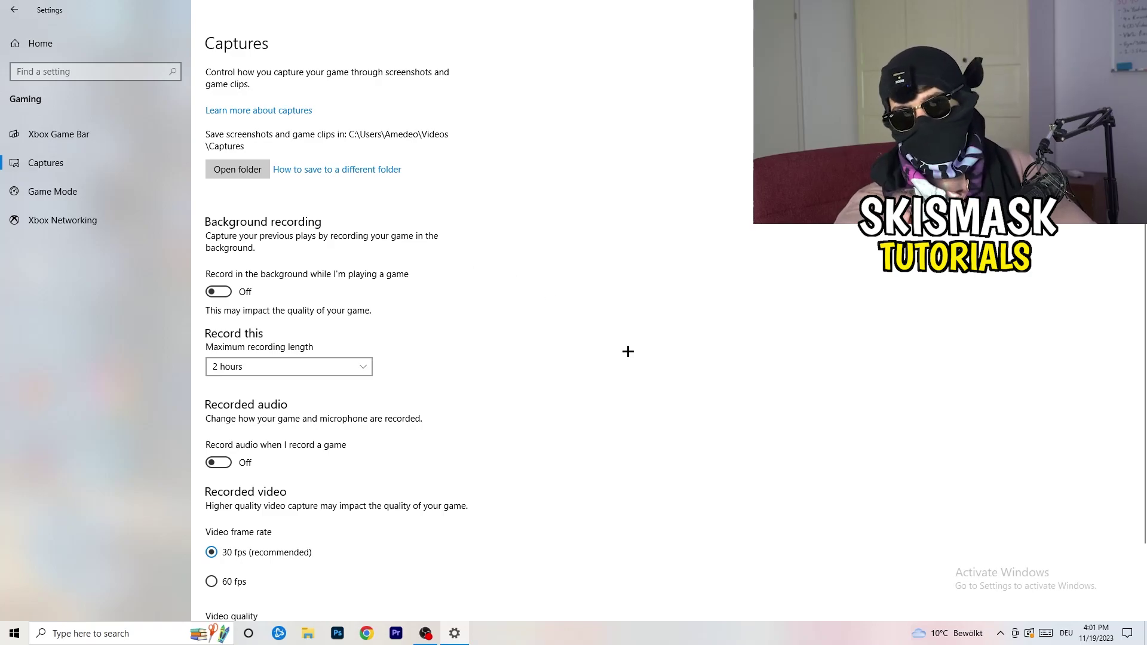
click(339, 365)
click(734, 298)
scroll(328, 520, down, 2)
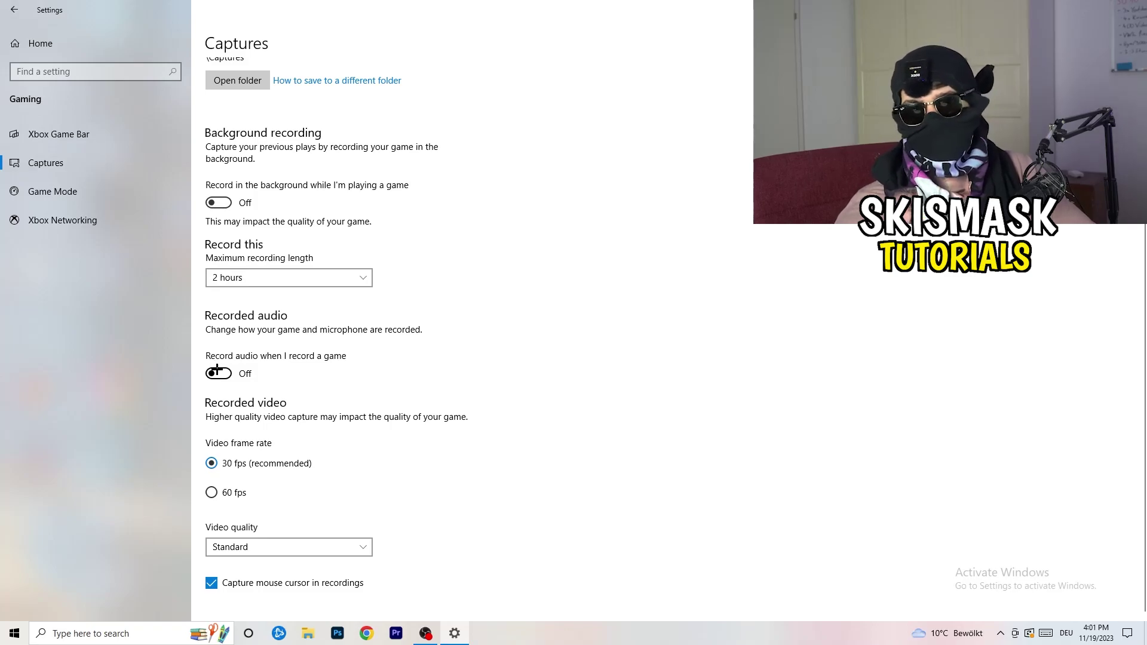
- Check the Game Mode page of the Gaming settings and close Settings
click(81, 189)
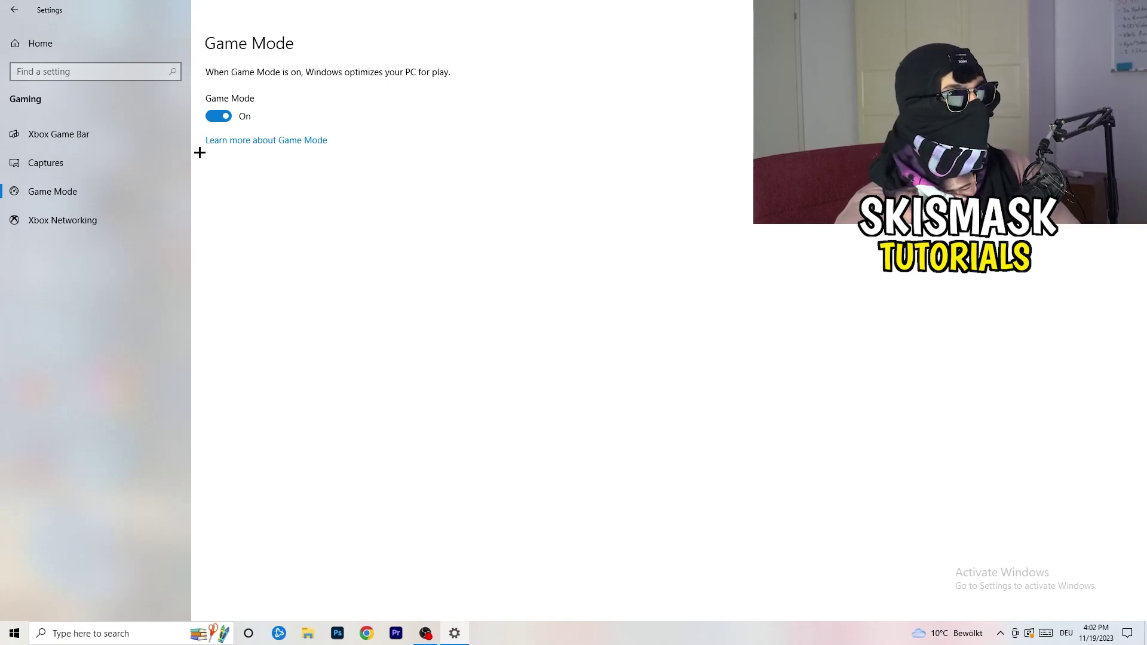
click(1132, 9)
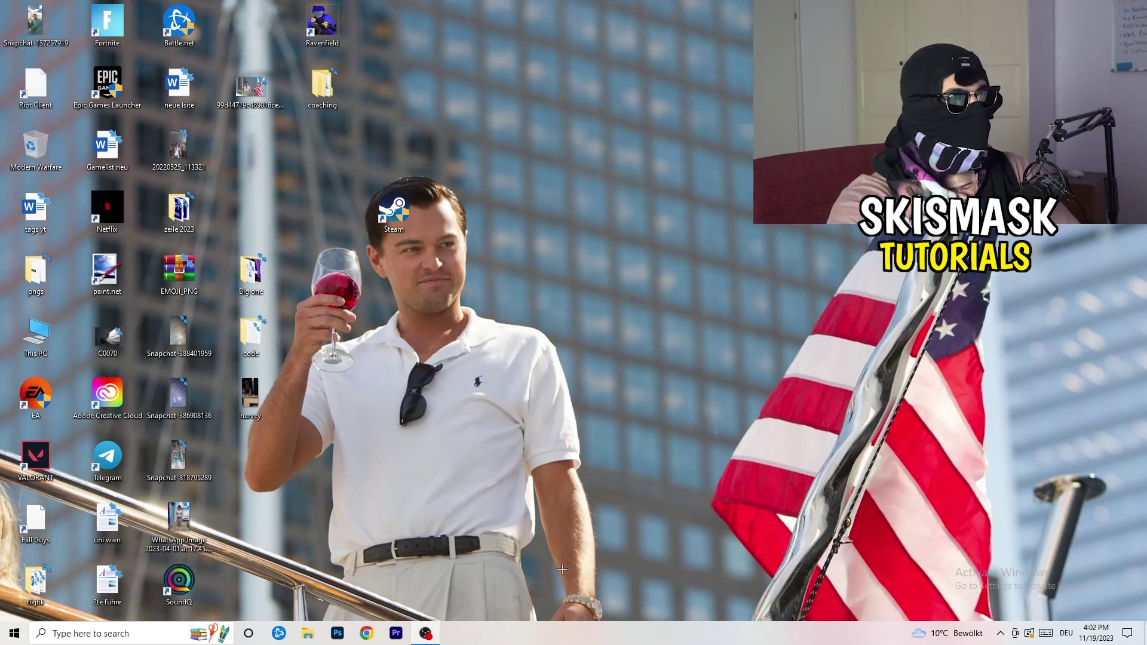
- Open Task Manager and maximize its window
drag(557, 629, 401, 557)
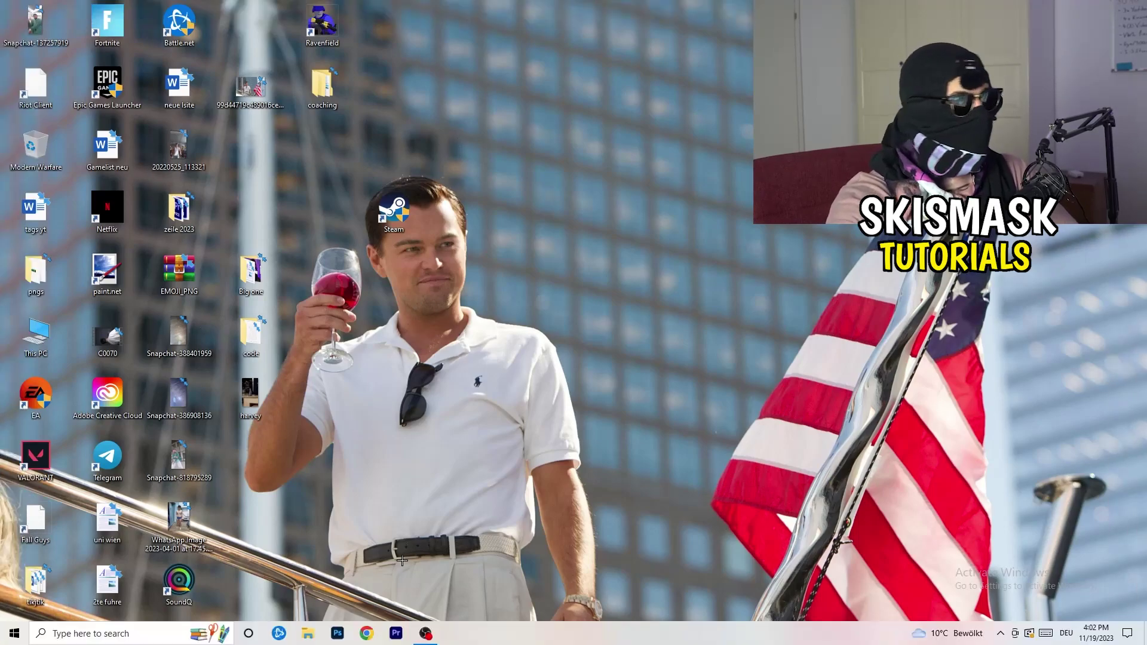
right_click(558, 638)
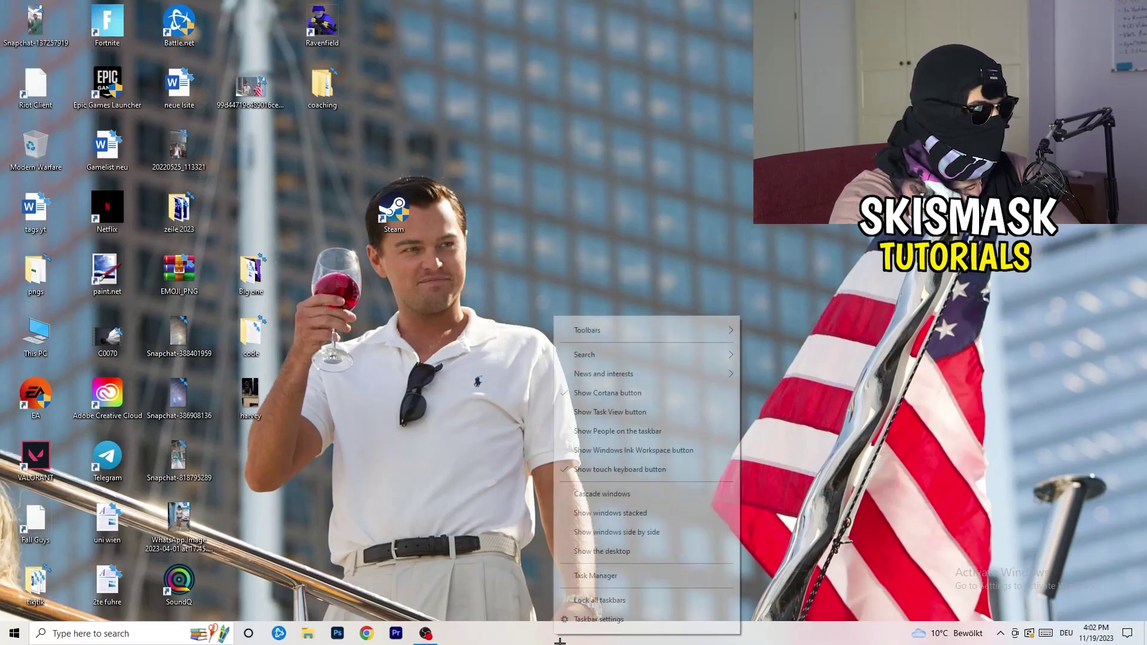
click(616, 578)
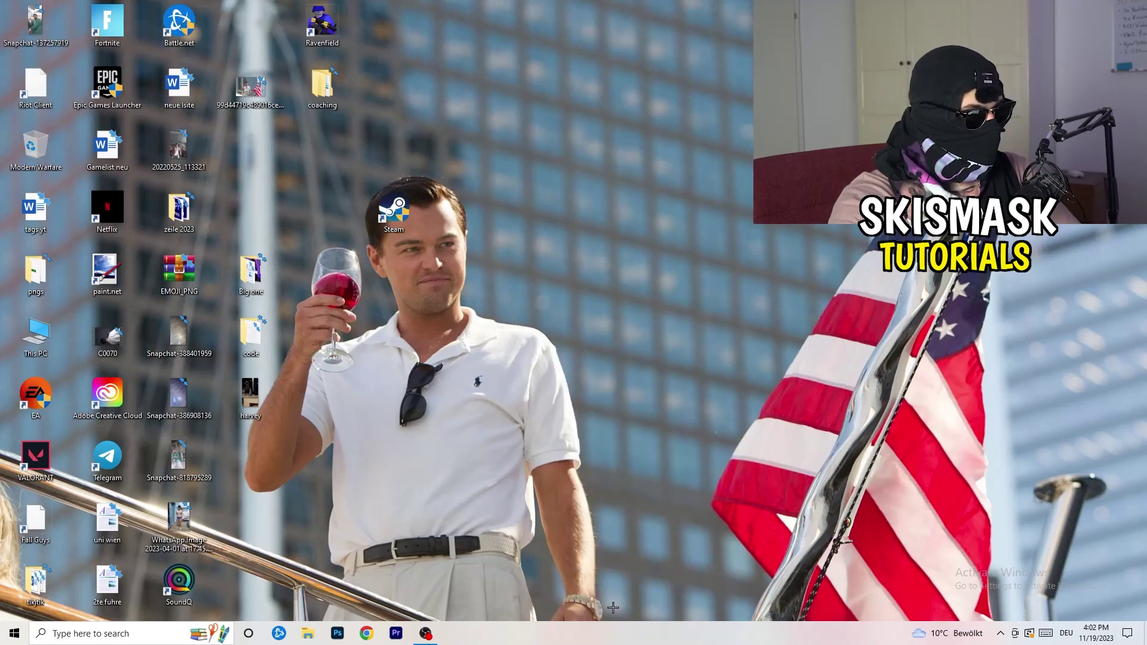
click(662, 30)
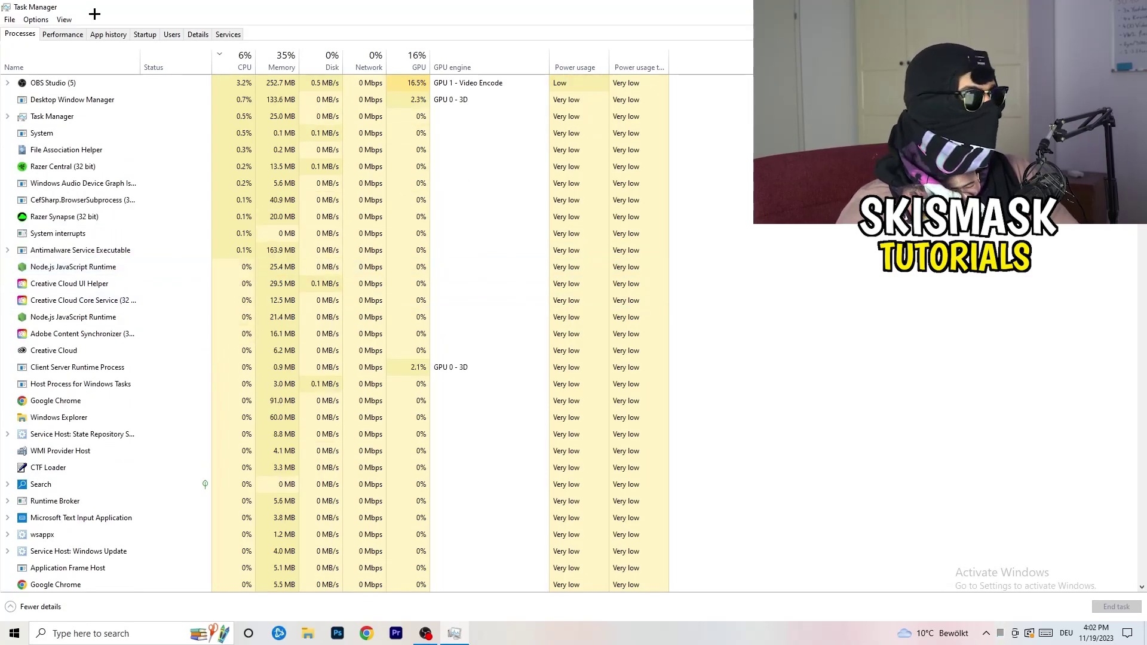
- Examine the running processes sorted by highest GPU usage, check the actions offered for OBS Studio, and re-sort by CPU usage
click(417, 59)
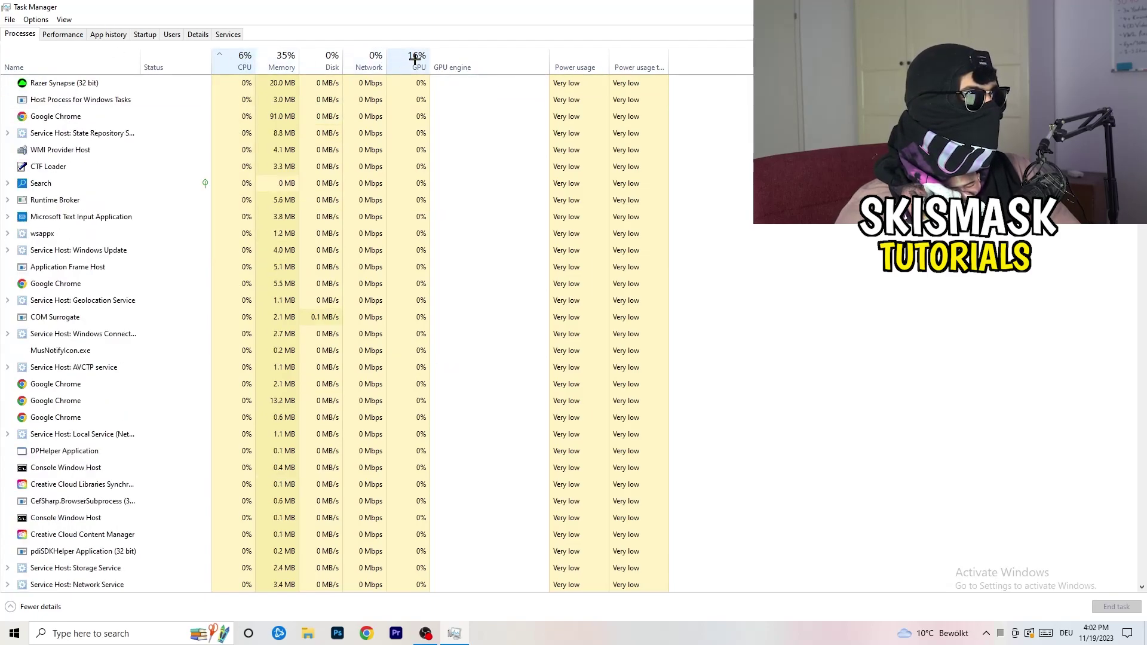
click(417, 60)
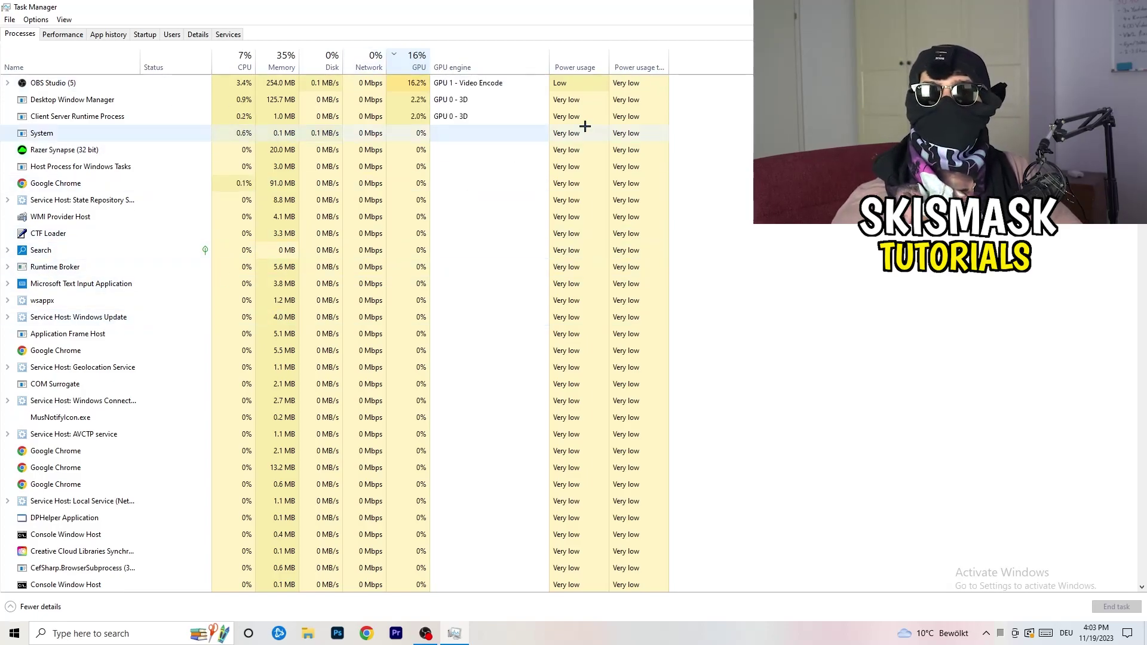
right_click(417, 87)
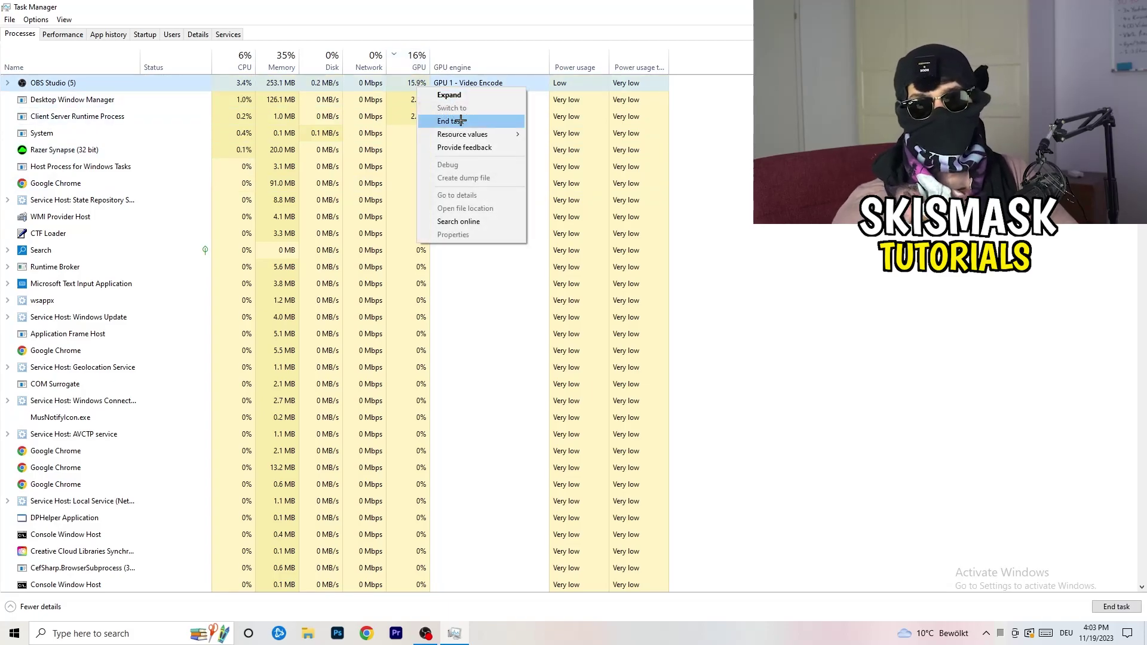
click(747, 146)
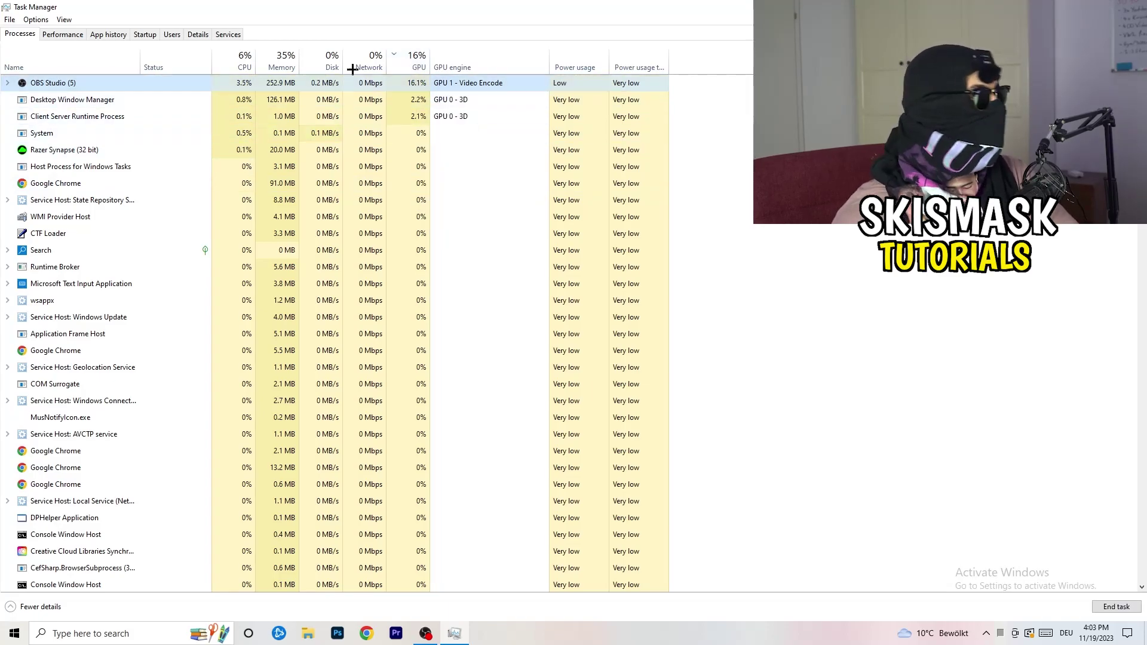
click(239, 61)
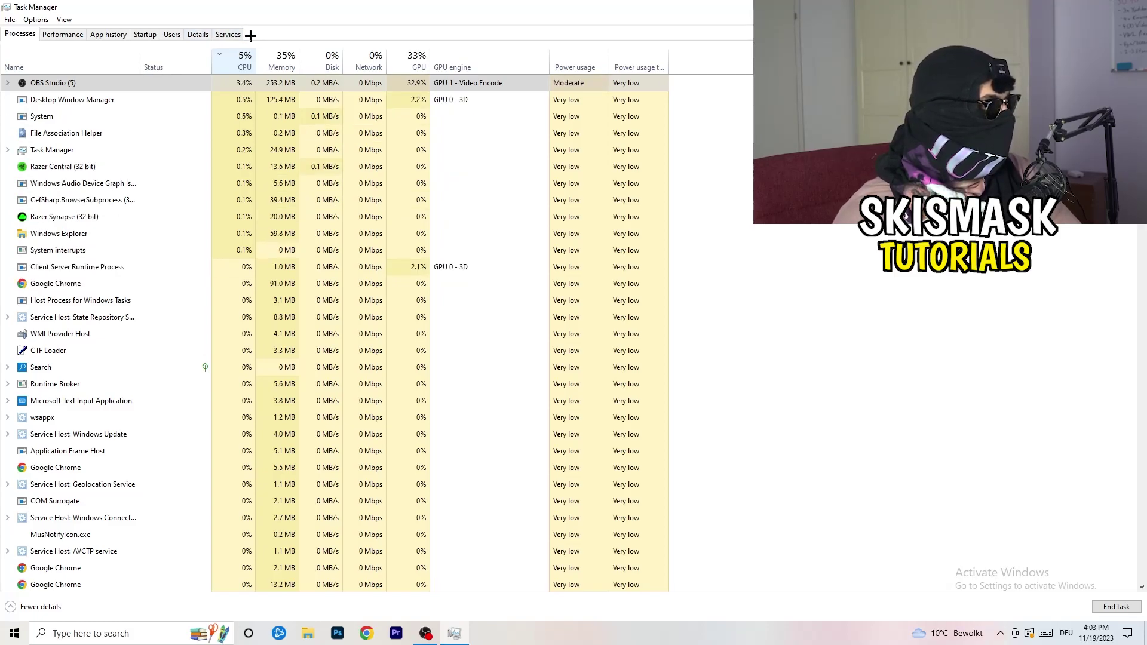
- Look up the priority levels available for a Creative Cloud UI Helper process in the detailed process list
click(196, 33)
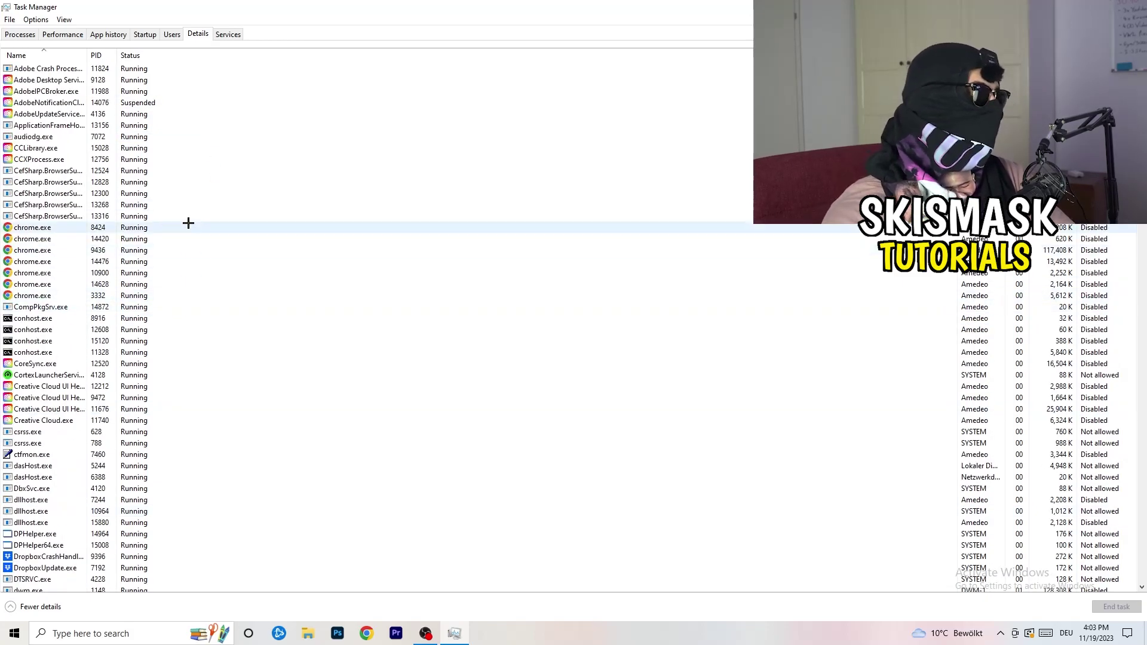
scroll(66, 317, down, 3)
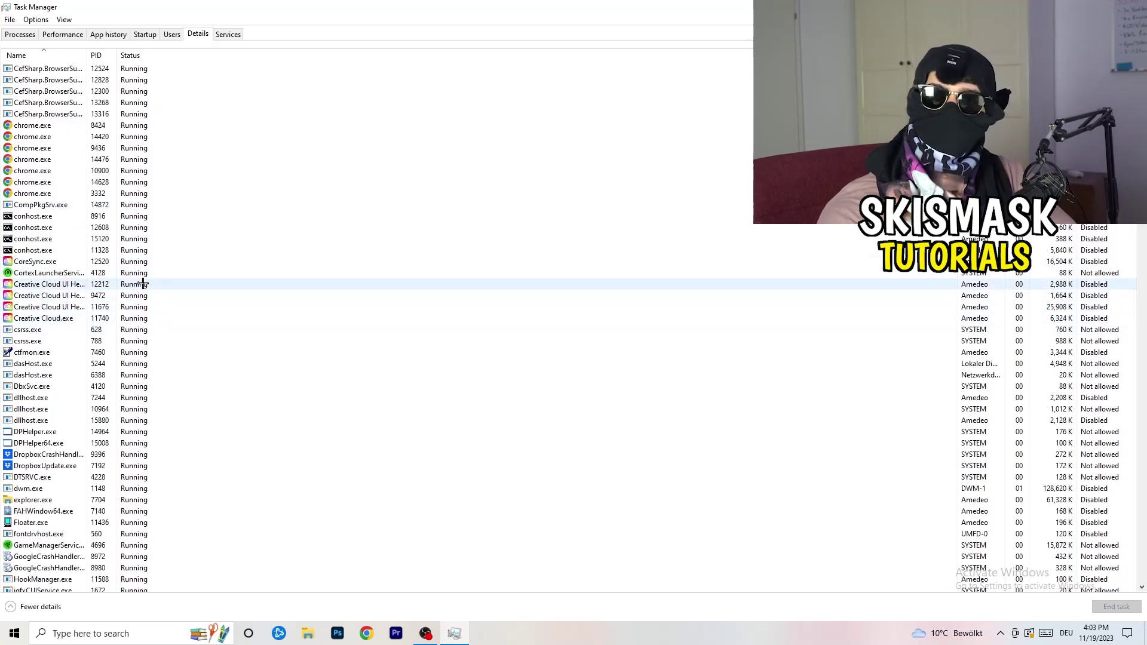
right_click(47, 307)
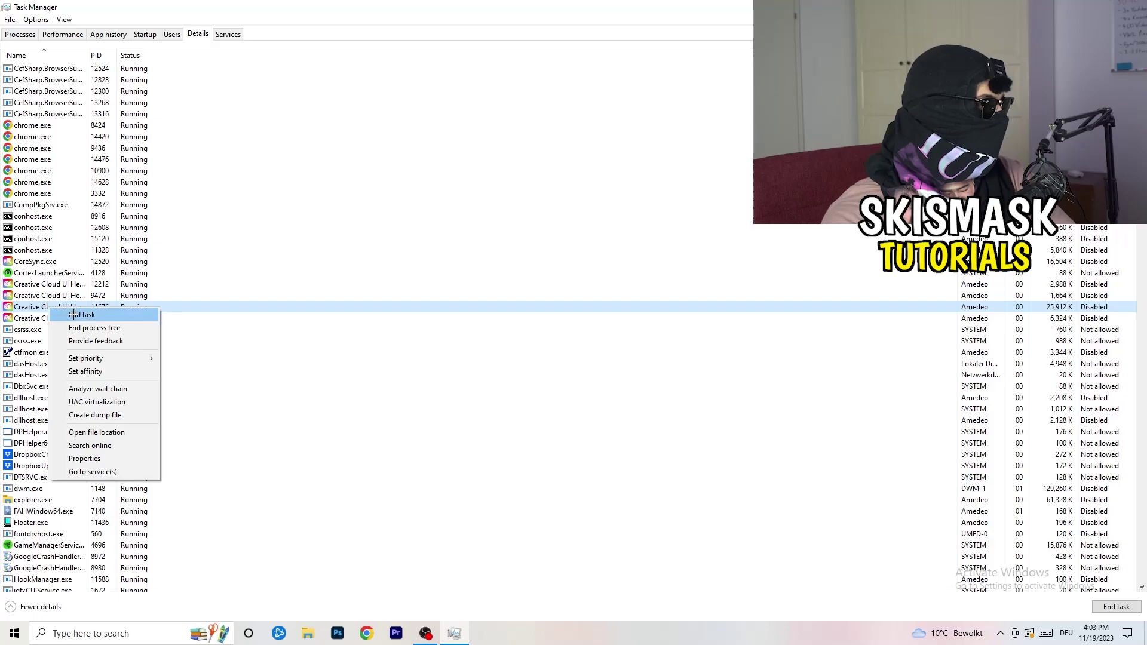
mouse_move(96, 358)
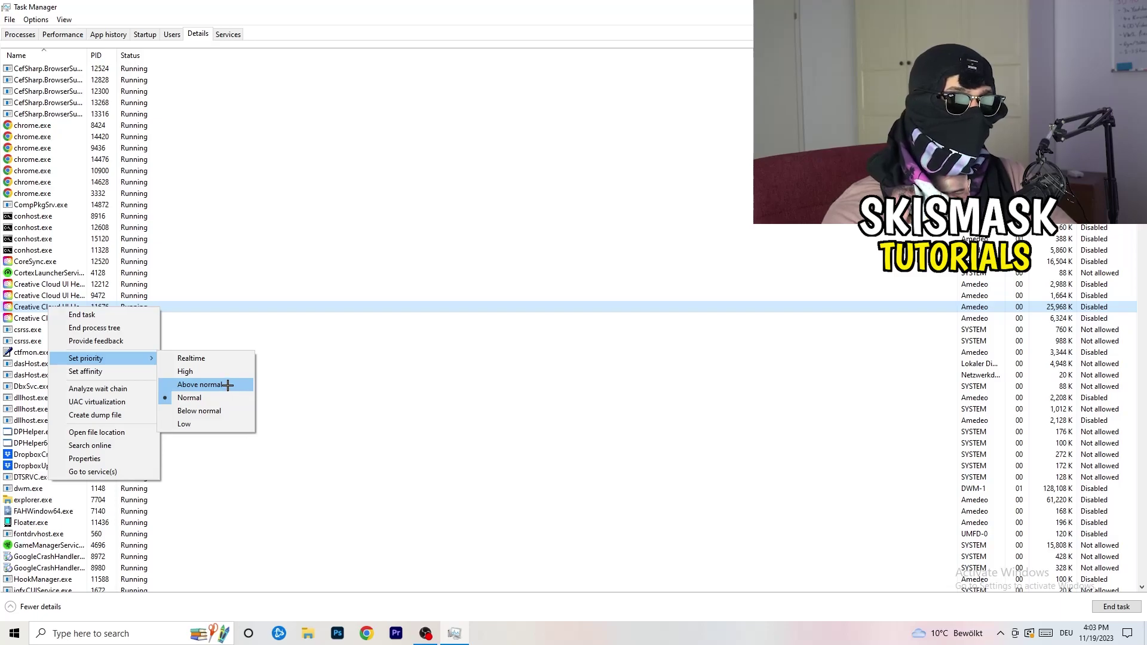
- Review the startup apps and the actions offered for DT_Startup without changing it, and close Task Manager
click(146, 35)
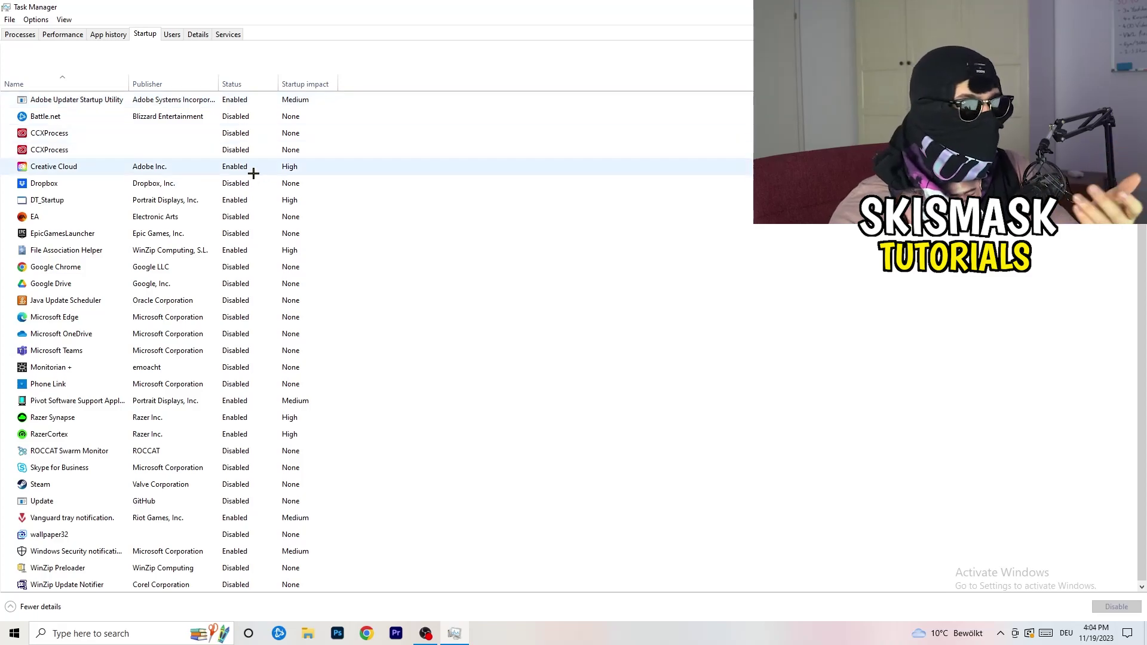
right_click(261, 198)
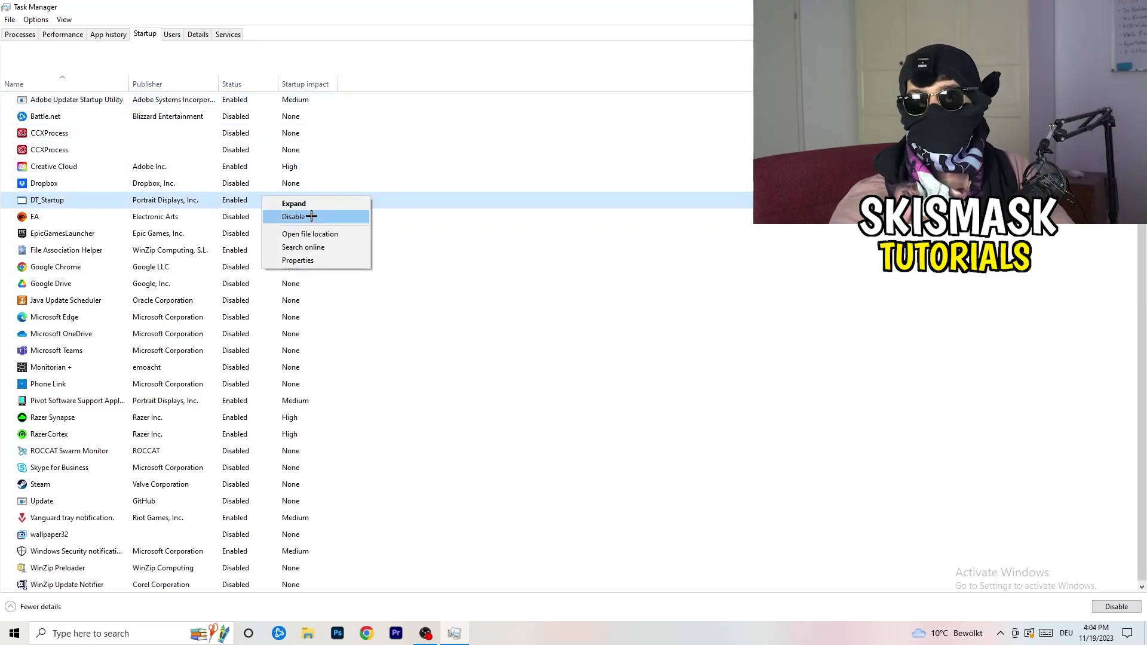
key(Escape)
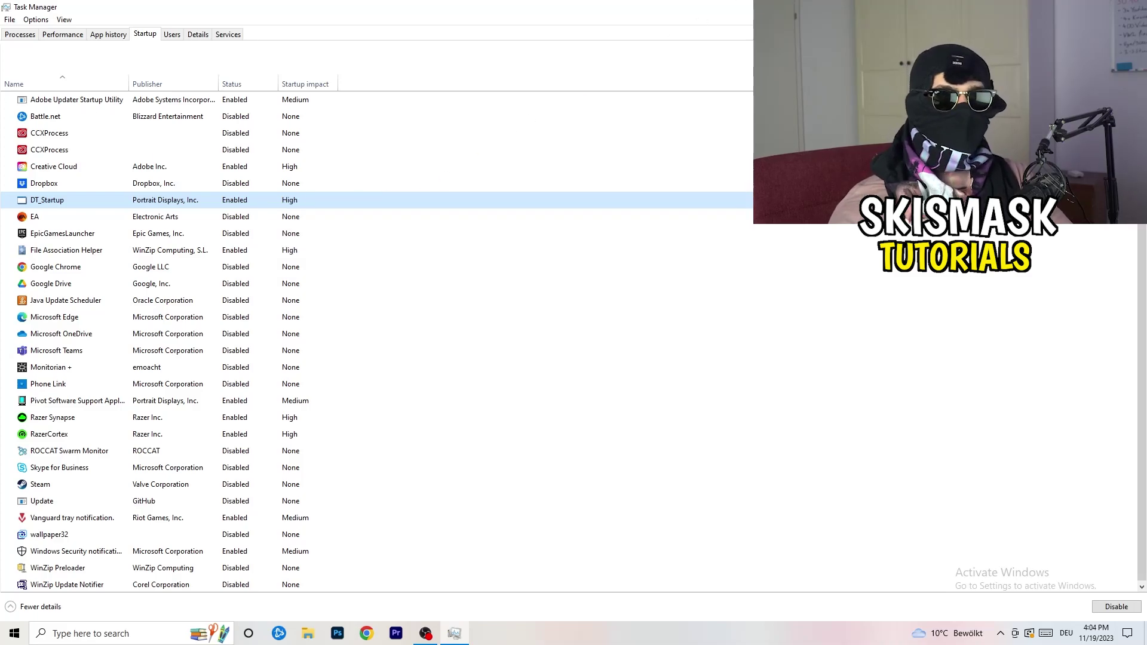
key(alt+F4)
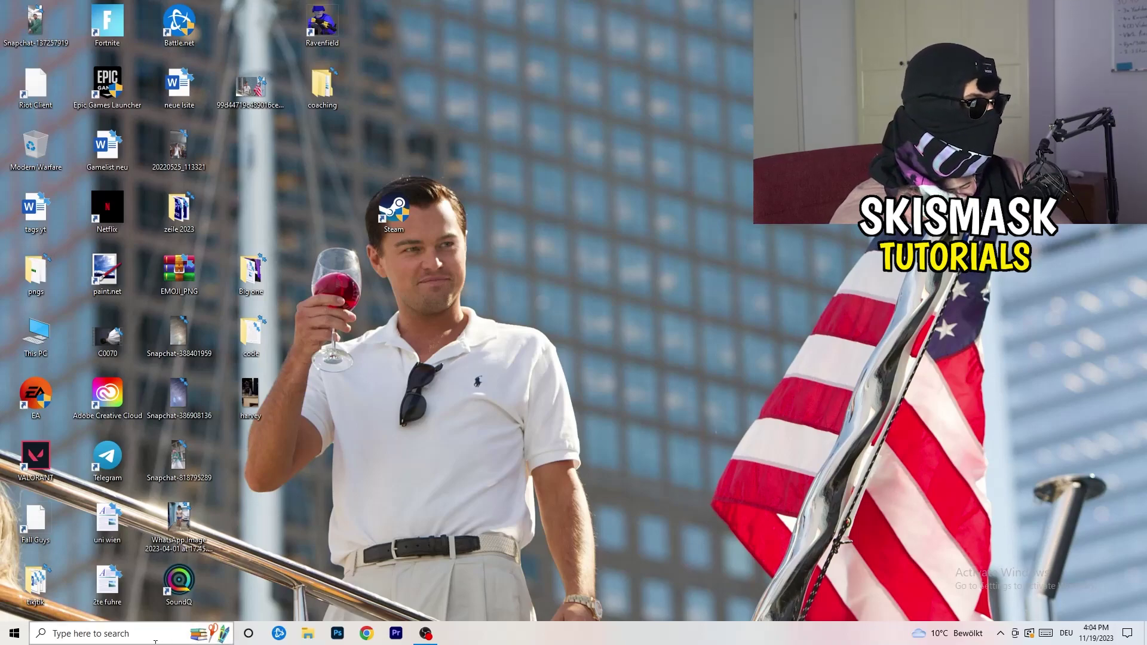
- Open the System display settings in Settings and review the scale, resolution and multiple displays options
click(10, 637)
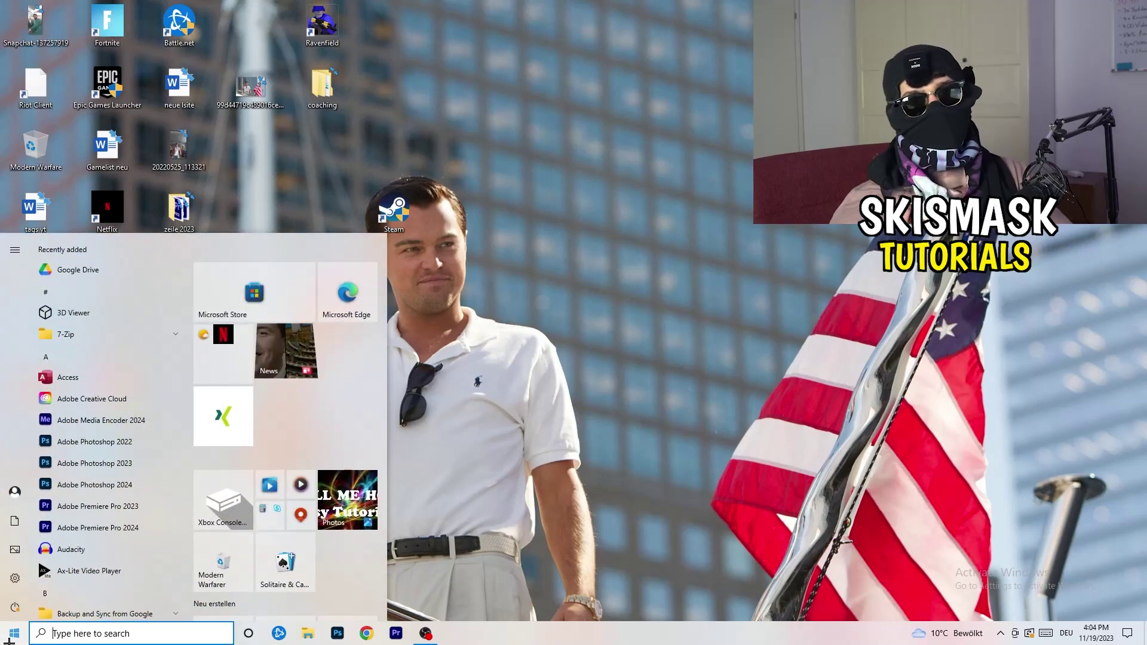
click(12, 585)
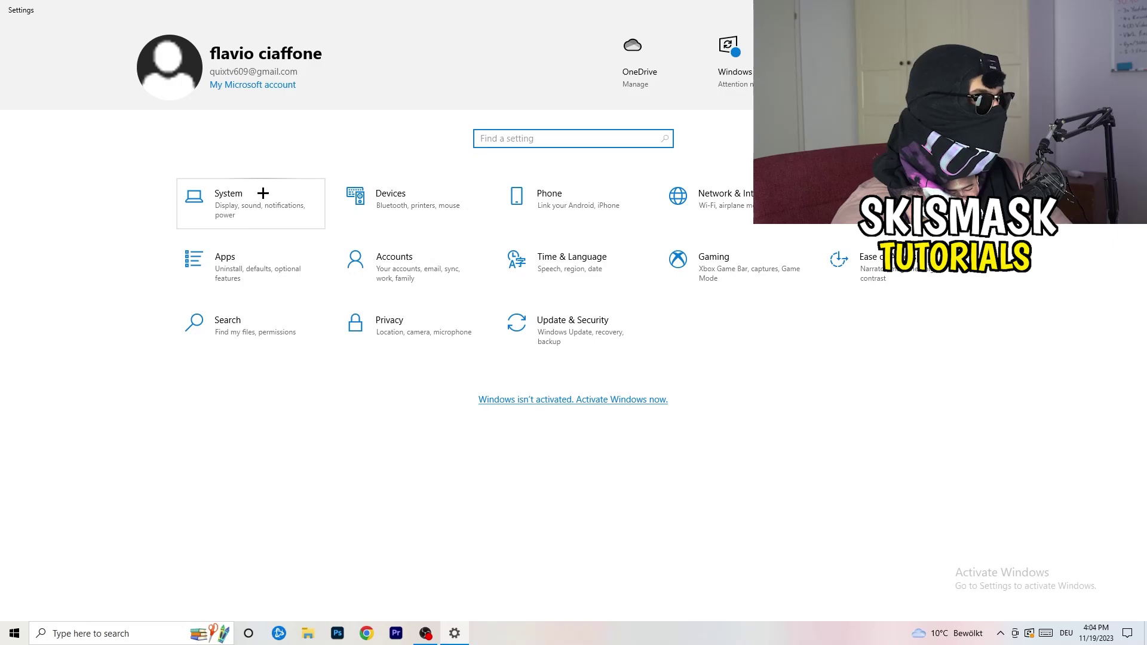
click(270, 193)
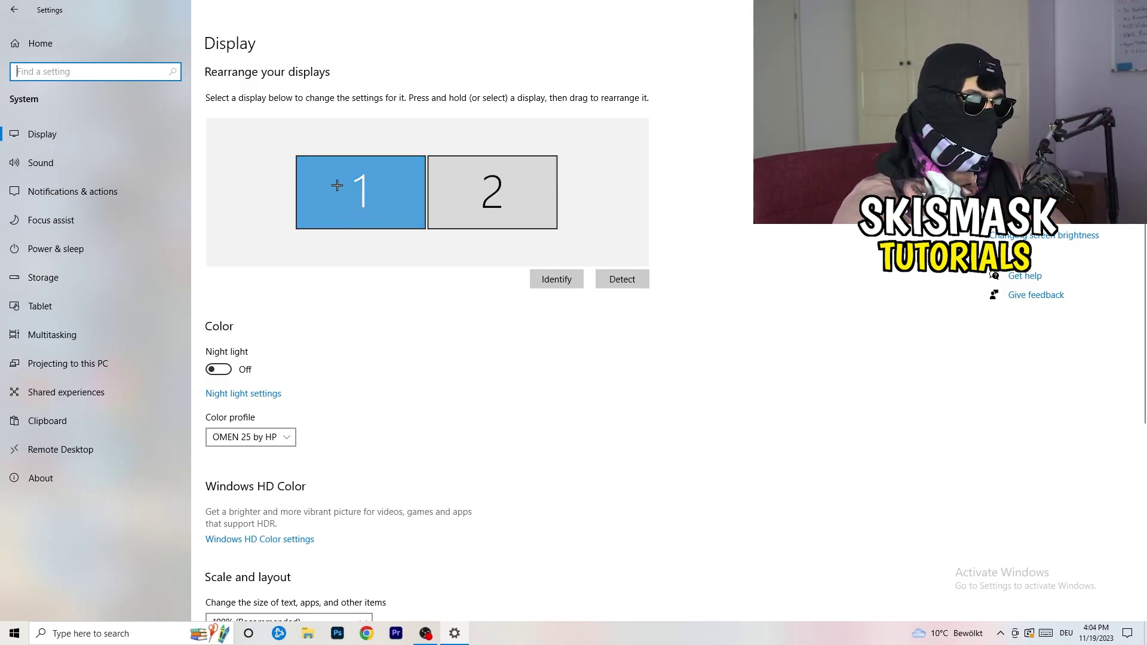
scroll(414, 216, down, 4)
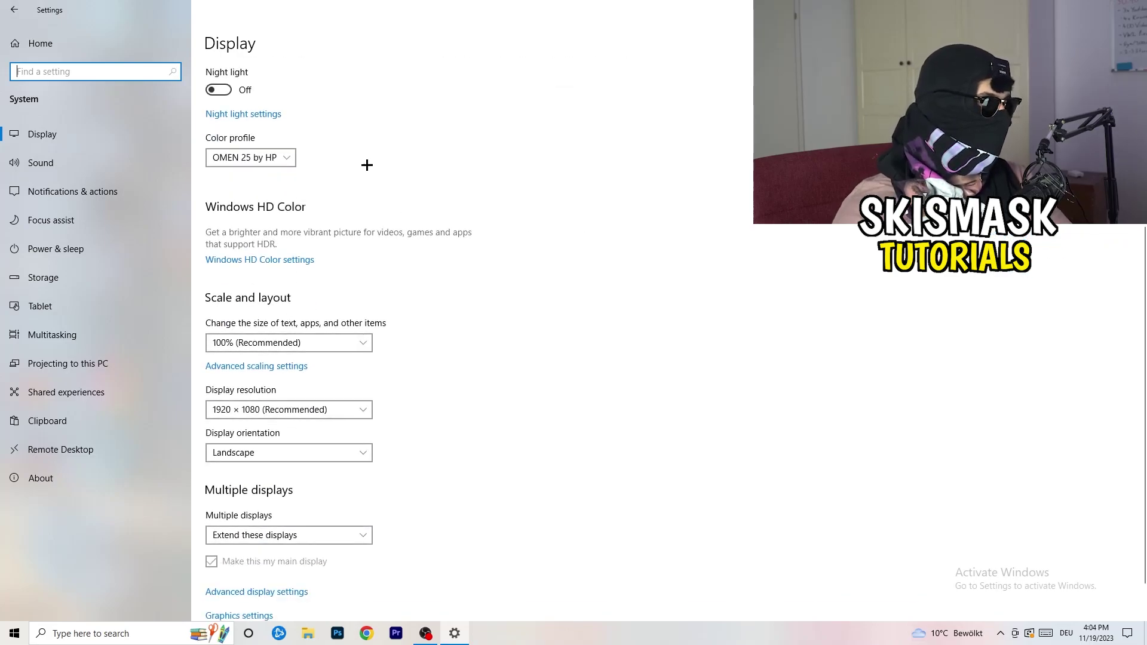
click(322, 342)
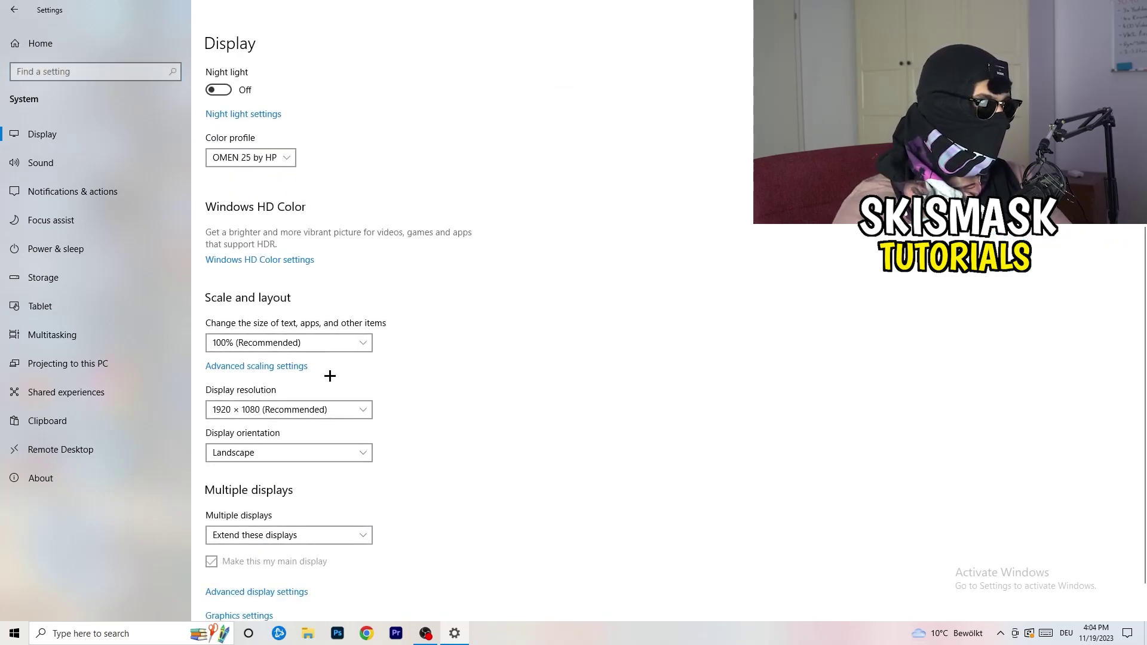
click(614, 322)
scroll(489, 329, down, 1)
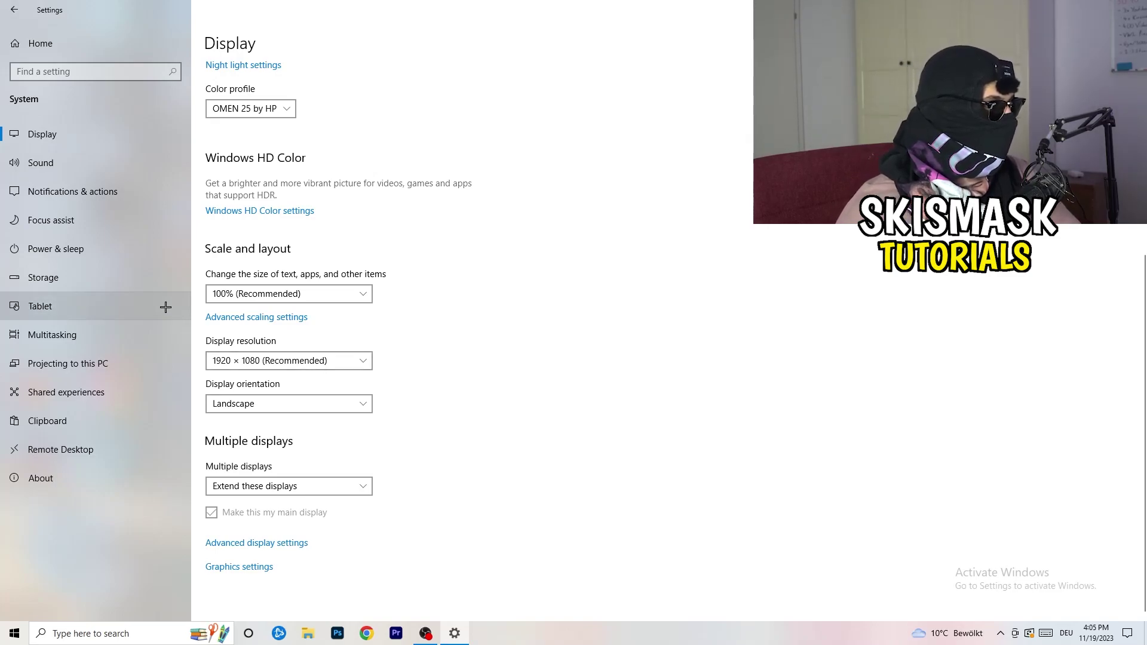
- Open Power Options from the Power & sleep settings, review the preferred and additional power plans, and close the window
click(91, 250)
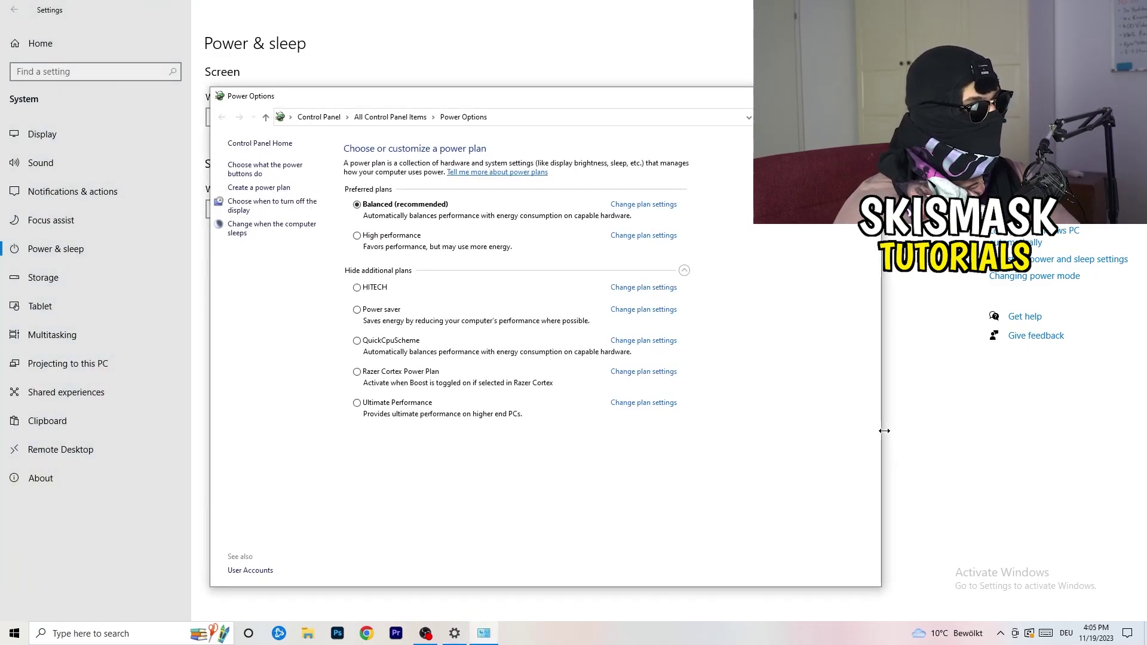
click(684, 272)
click(684, 272)
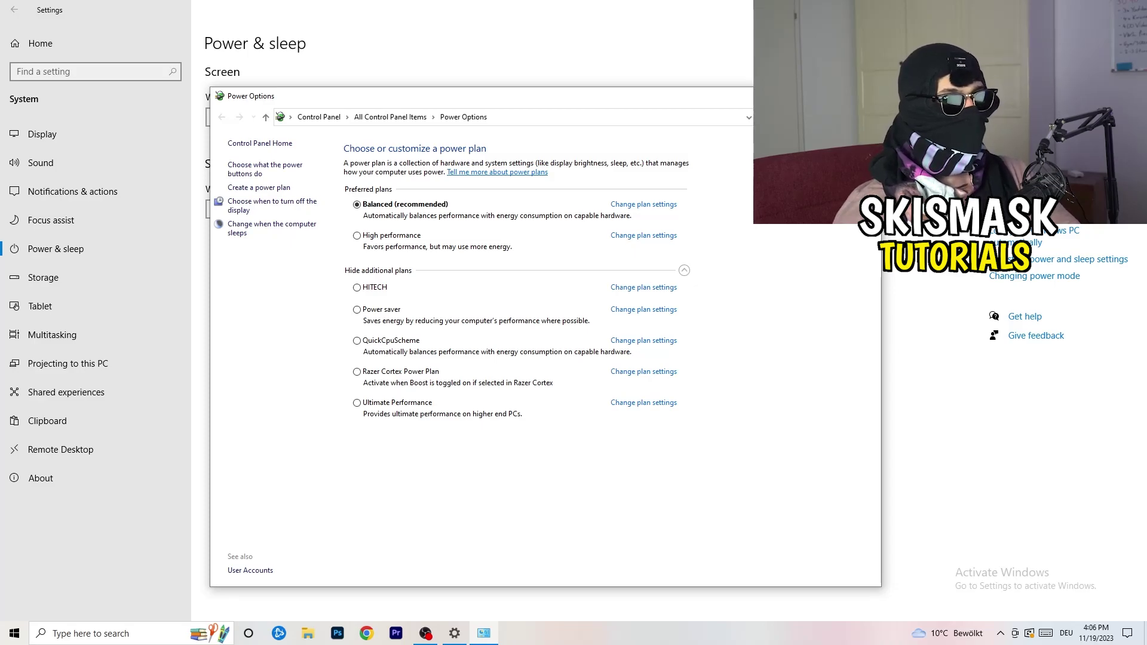
key(alt+F4)
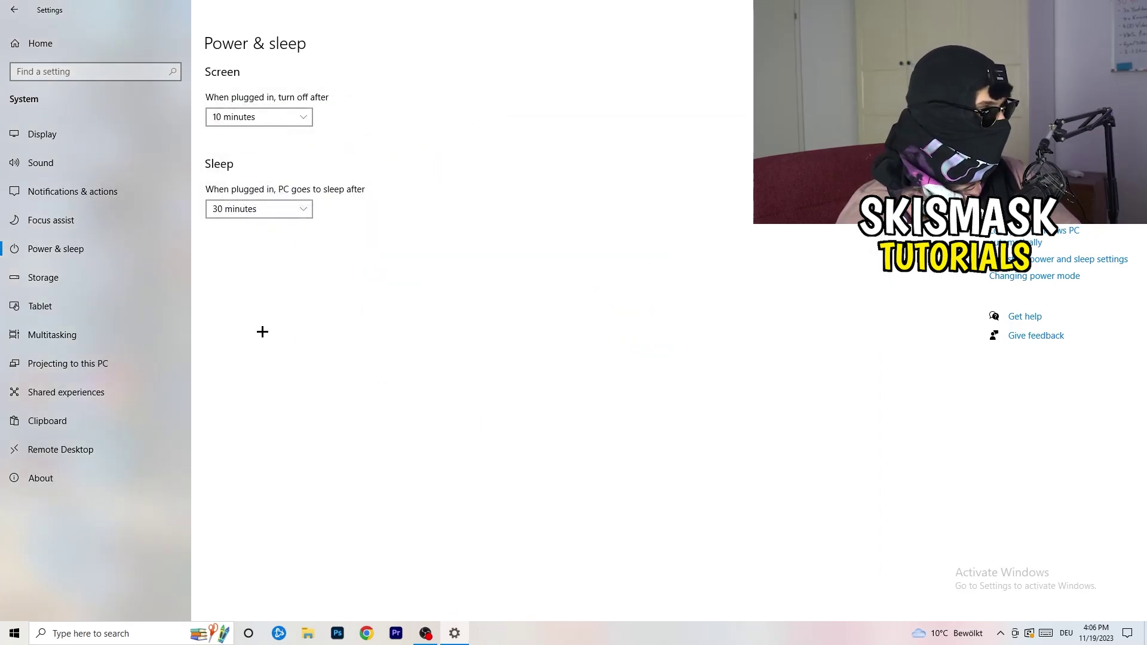
- Configure Storage Sense in the Storage settings to delete temporary files that apps aren't using
click(79, 285)
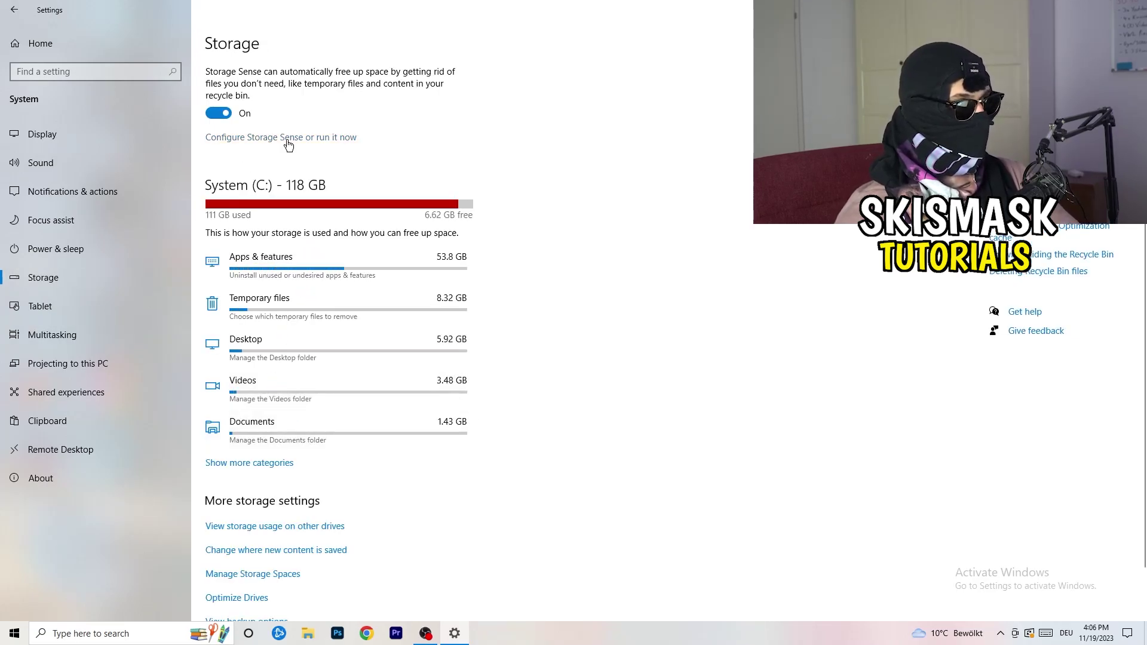
click(288, 142)
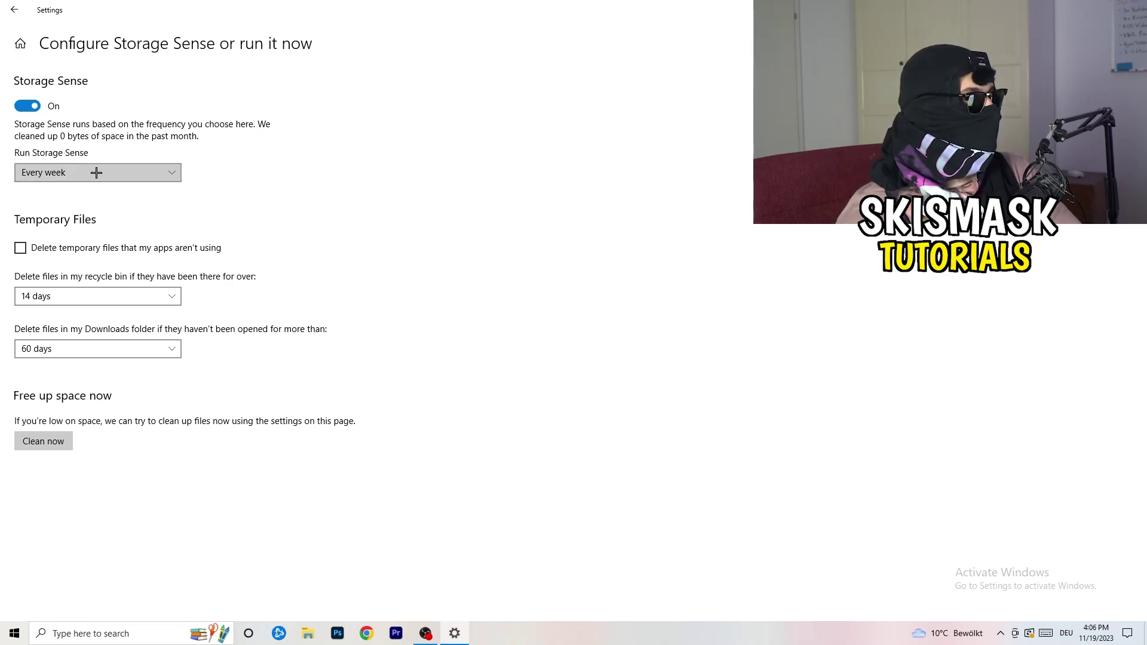
click(68, 249)
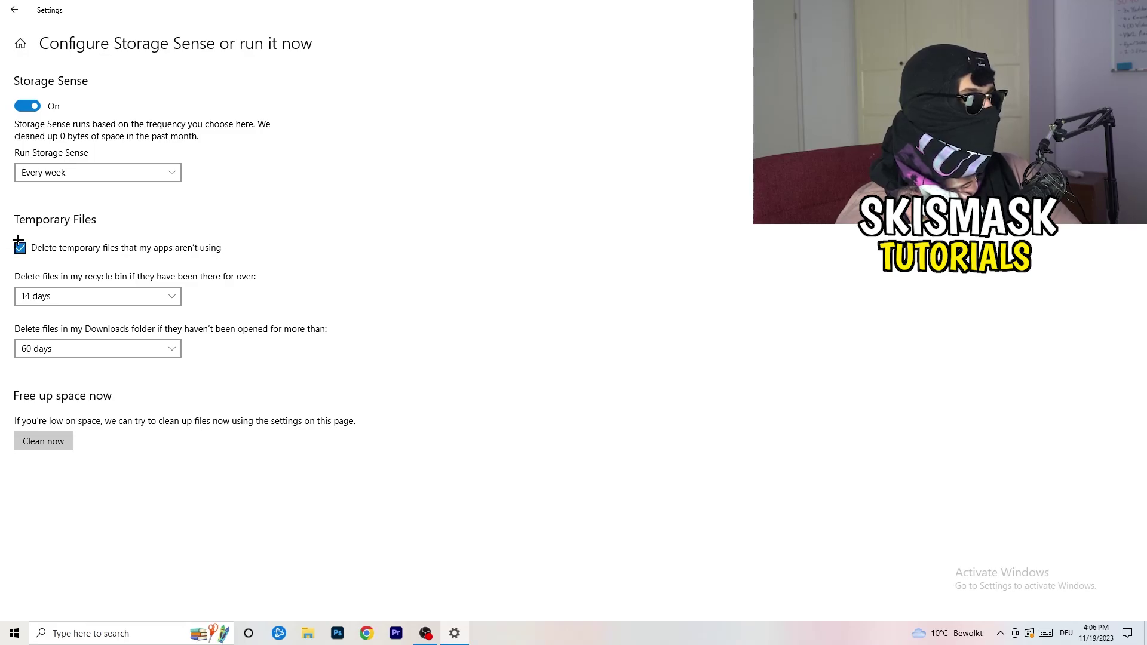
- Review the deletion period options for recycle bin files and unopened Downloads folder files in Storage Sense, keeping 14 days and 60 days
click(92, 296)
click(341, 278)
key(alt+Down)
click(504, 218)
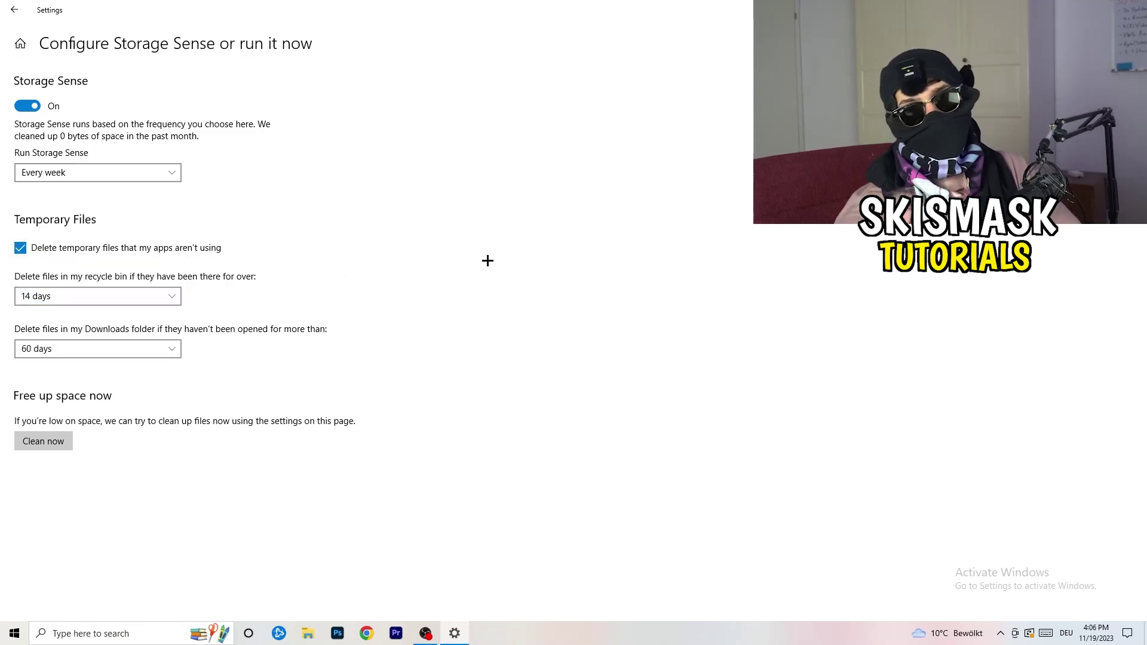
click(105, 349)
click(450, 271)
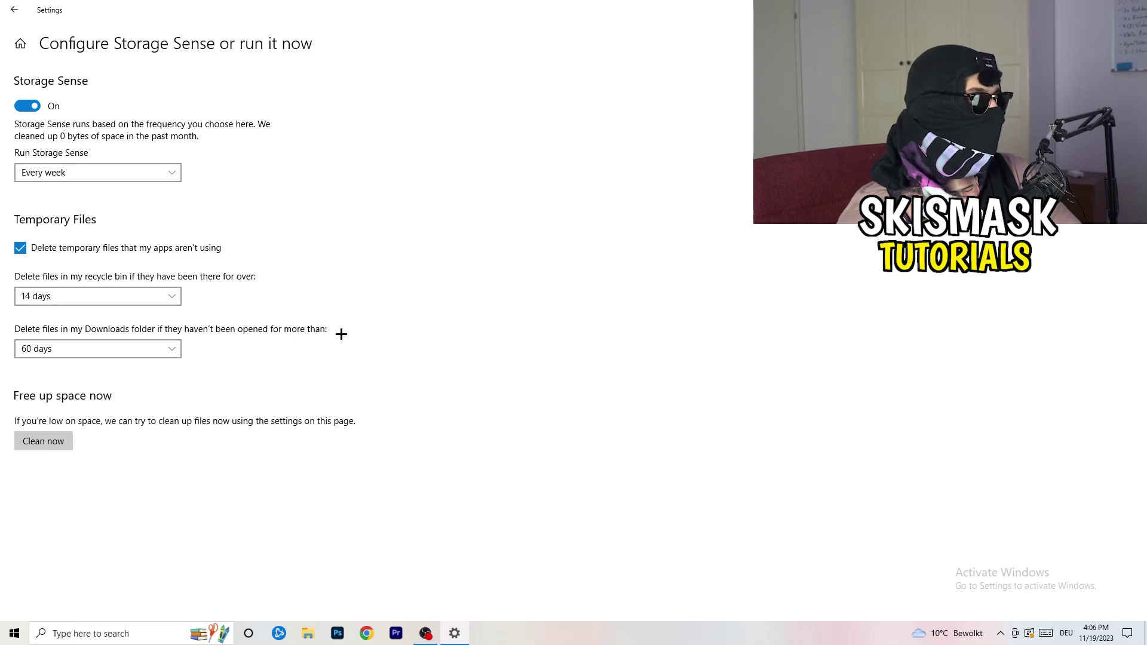
click(113, 359)
click(563, 292)
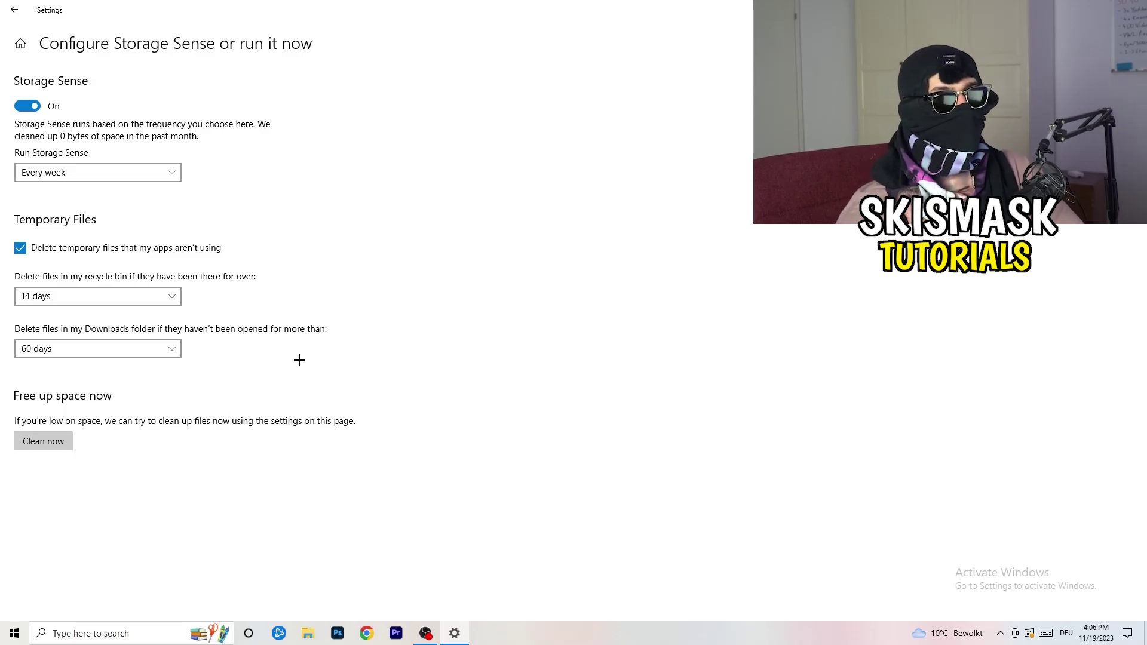
- Return from Storage Sense to the Settings home page and open the Update & Security settings
click(14, 10)
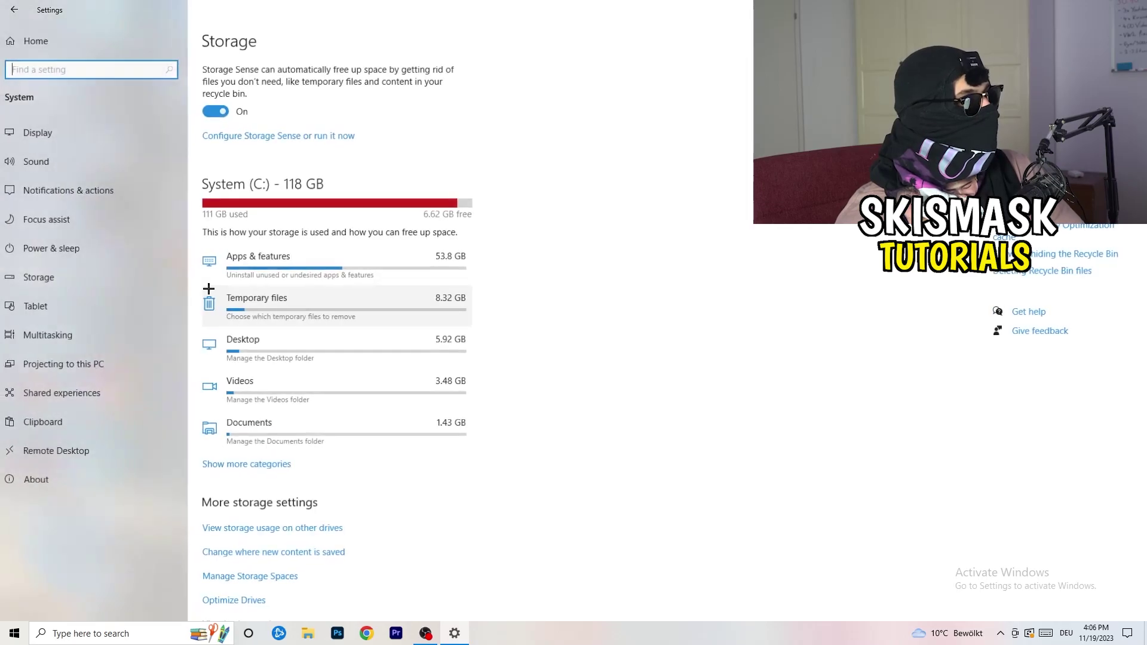
click(14, 9)
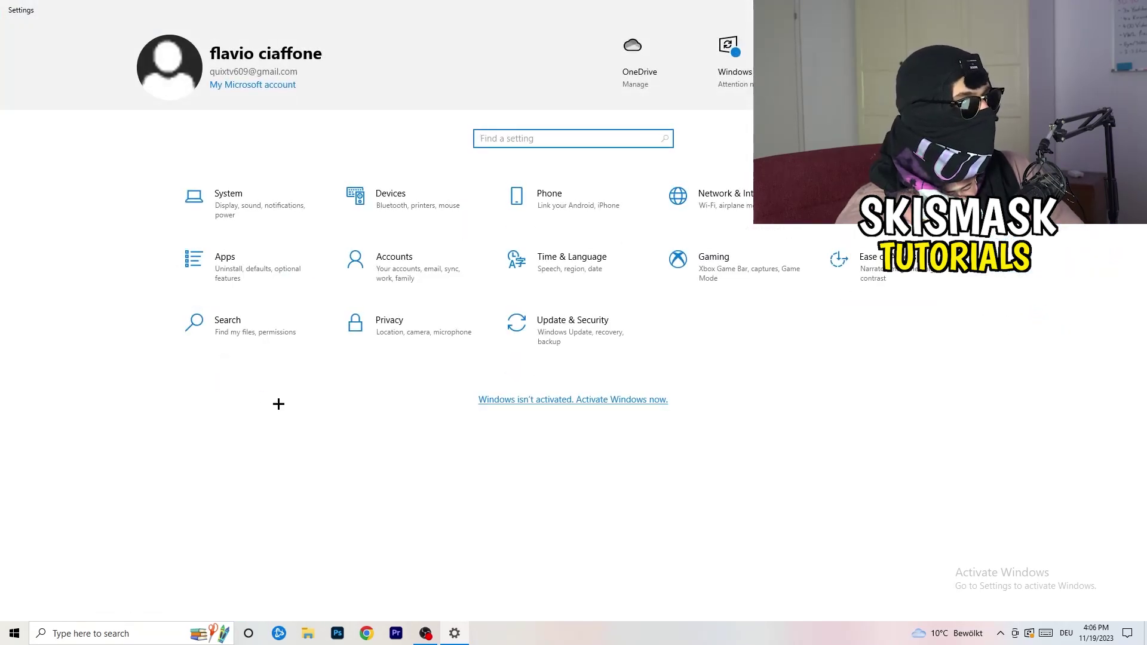
click(565, 336)
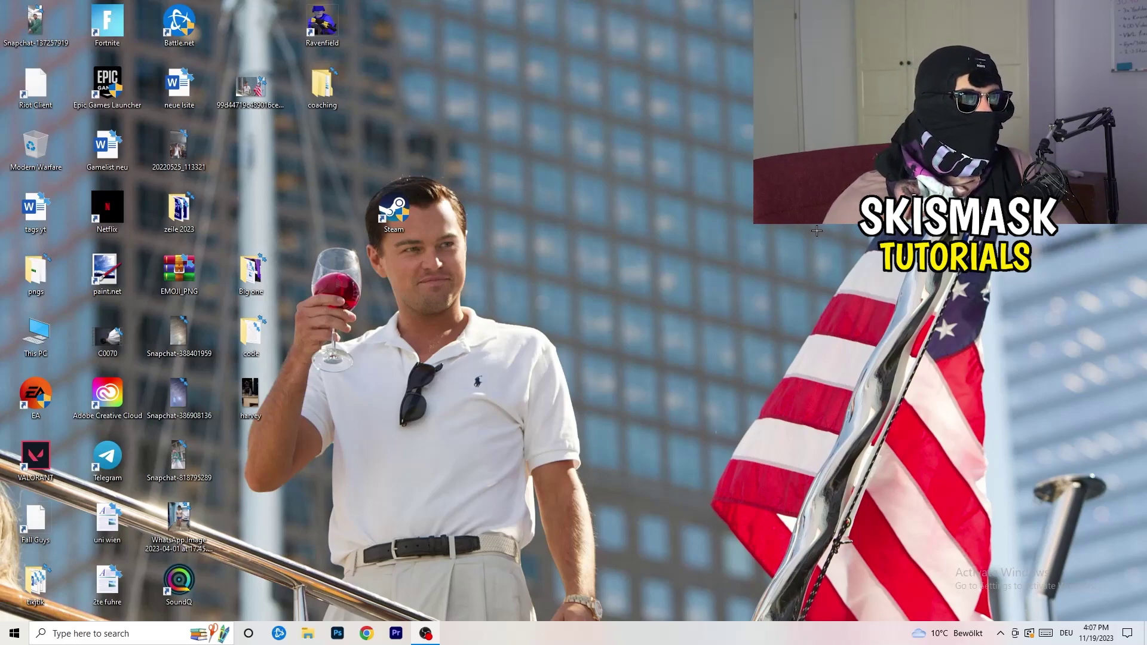
- Open NVIDIA Control Panel from the desktop, review the resolution and the image settings with preview, and close the window
right_click(695, 252)
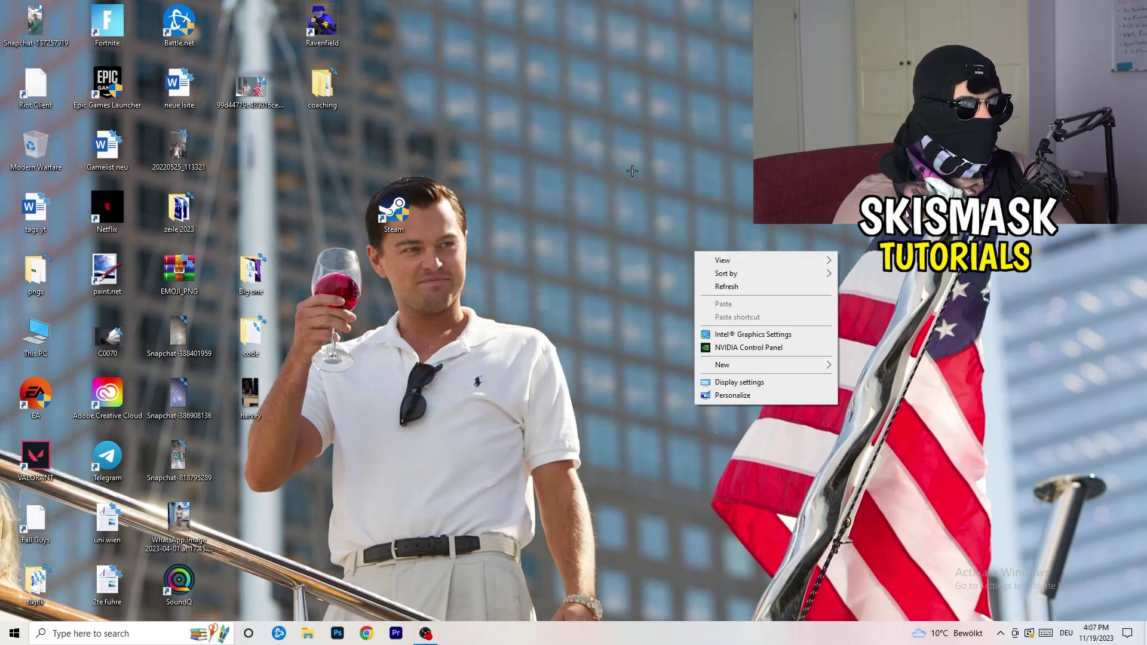
click(764, 349)
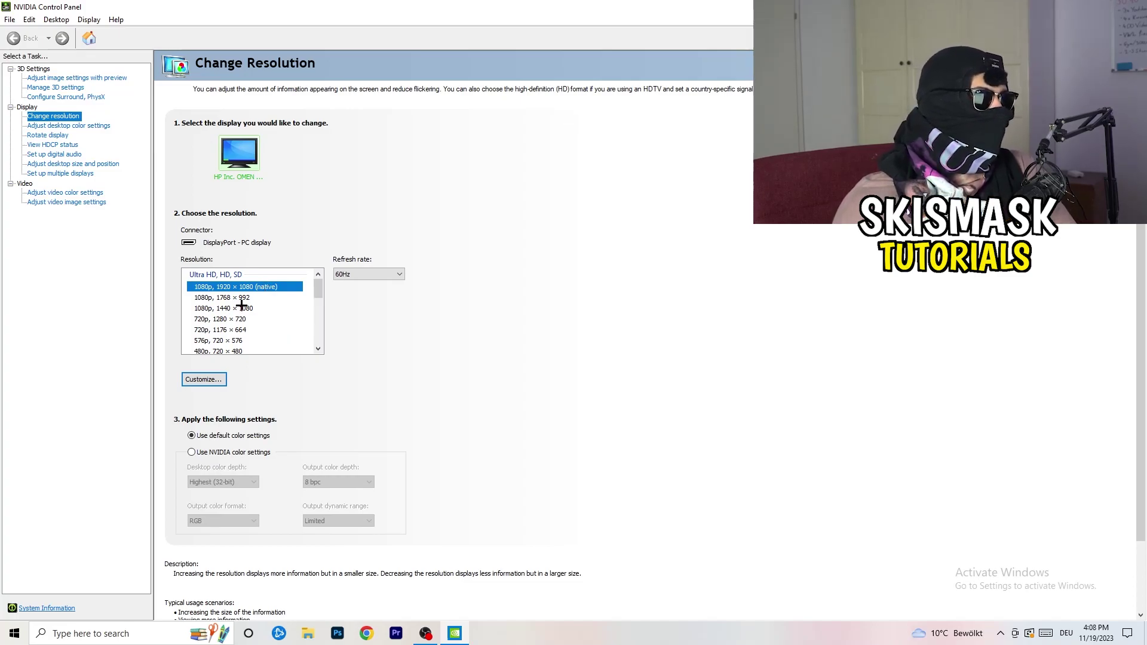
click(60, 79)
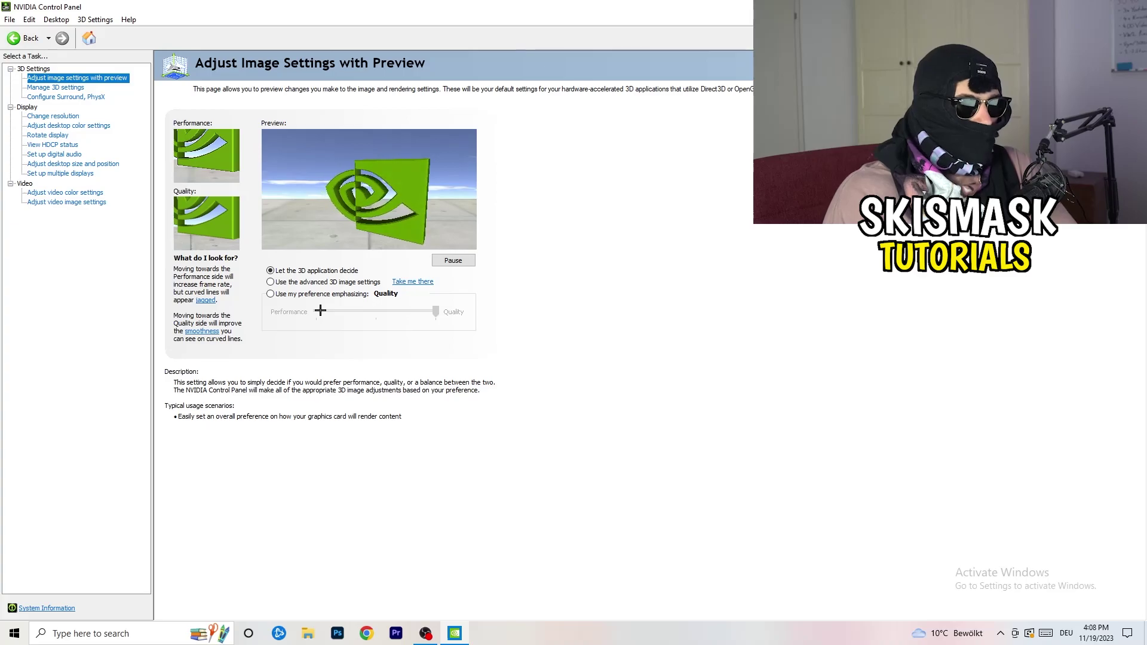
key(alt+F4)
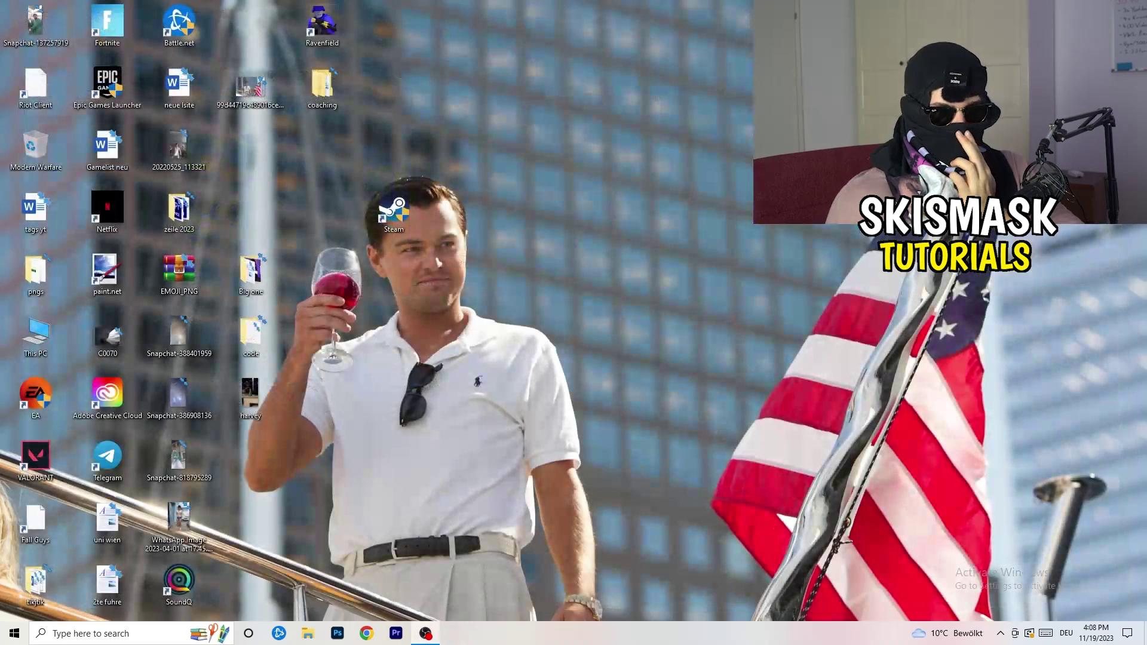